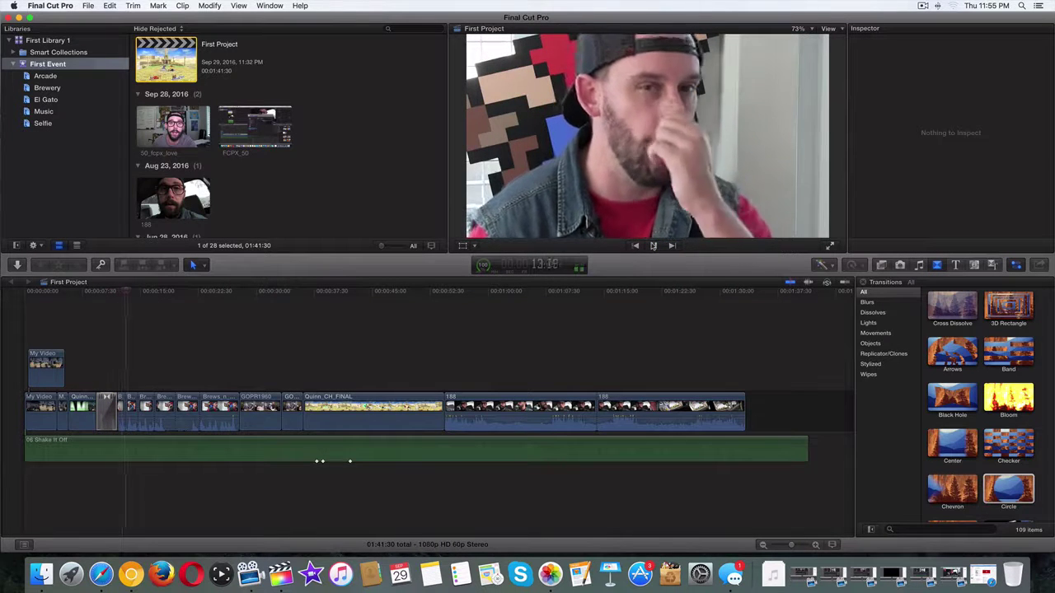
Stop the playback and check the default transition duration in the Editing preferences
left_click(653, 244)
left_click_drag(129, 289, 351, 295)
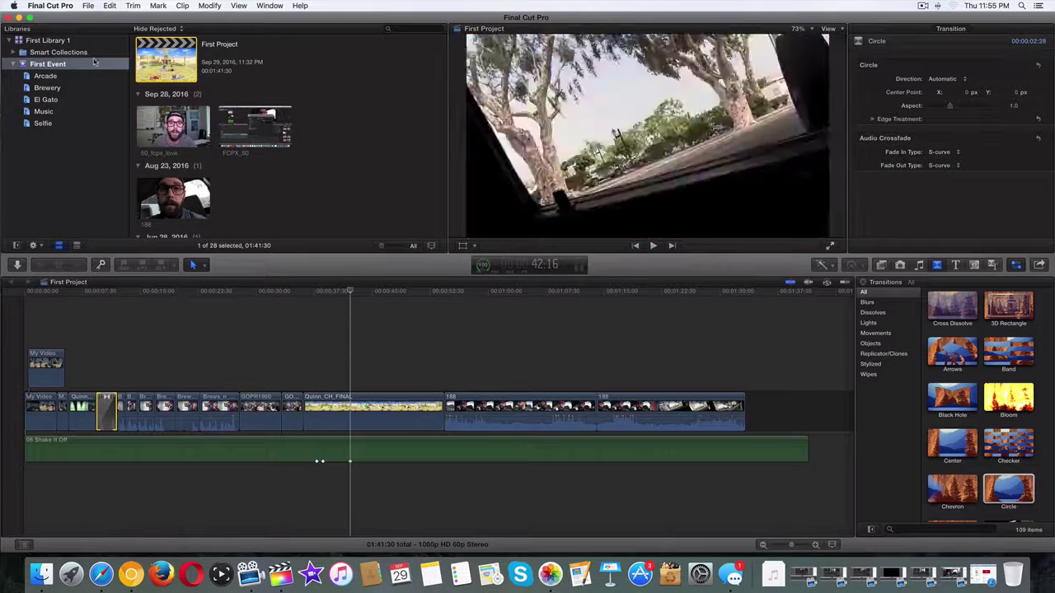
left_click(166, 60)
left_click(53, 6)
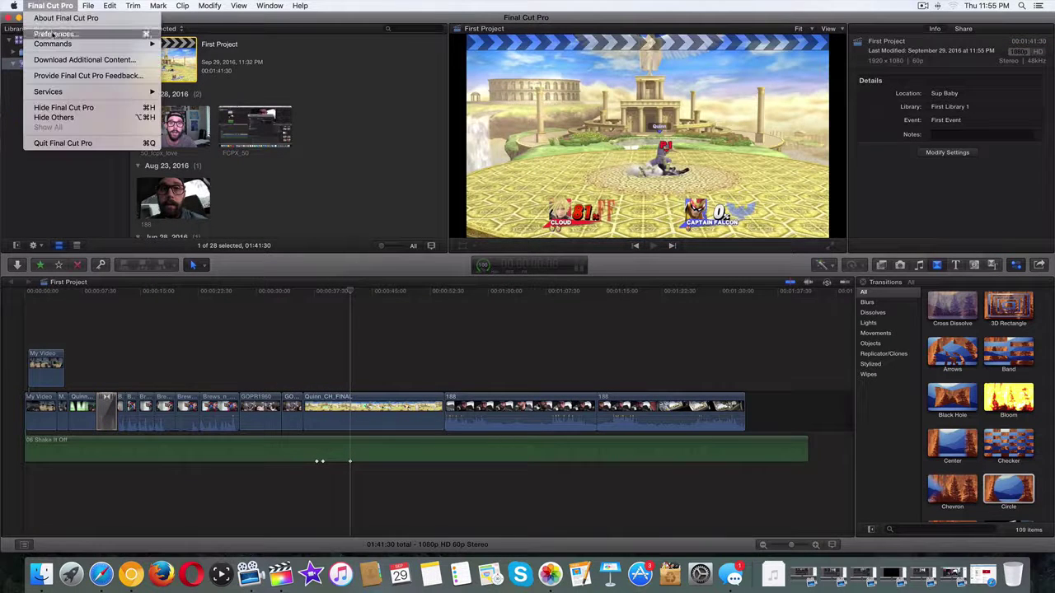
left_click(56, 34)
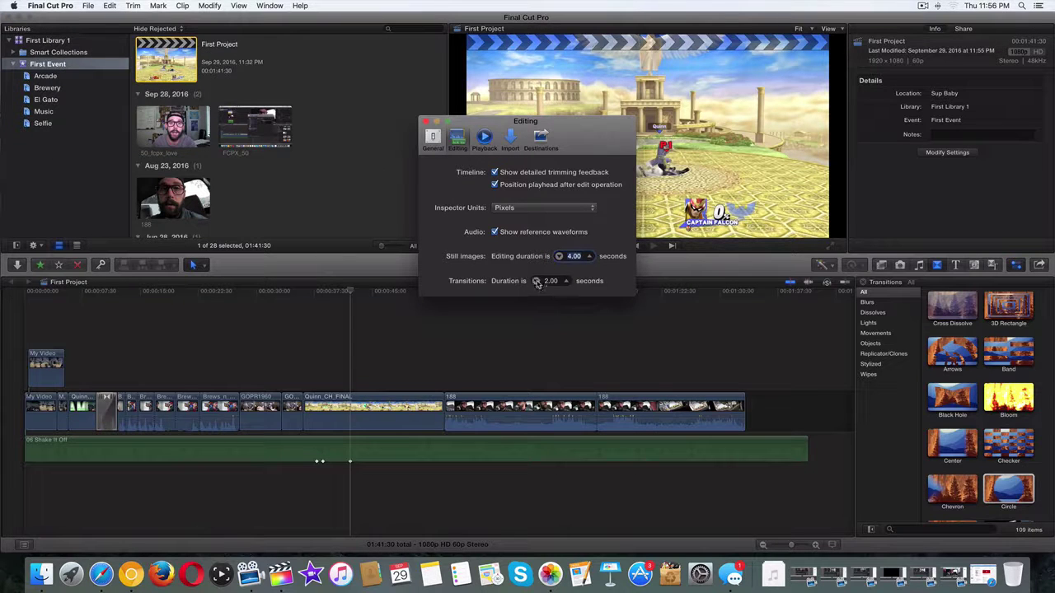
left_click(426, 122)
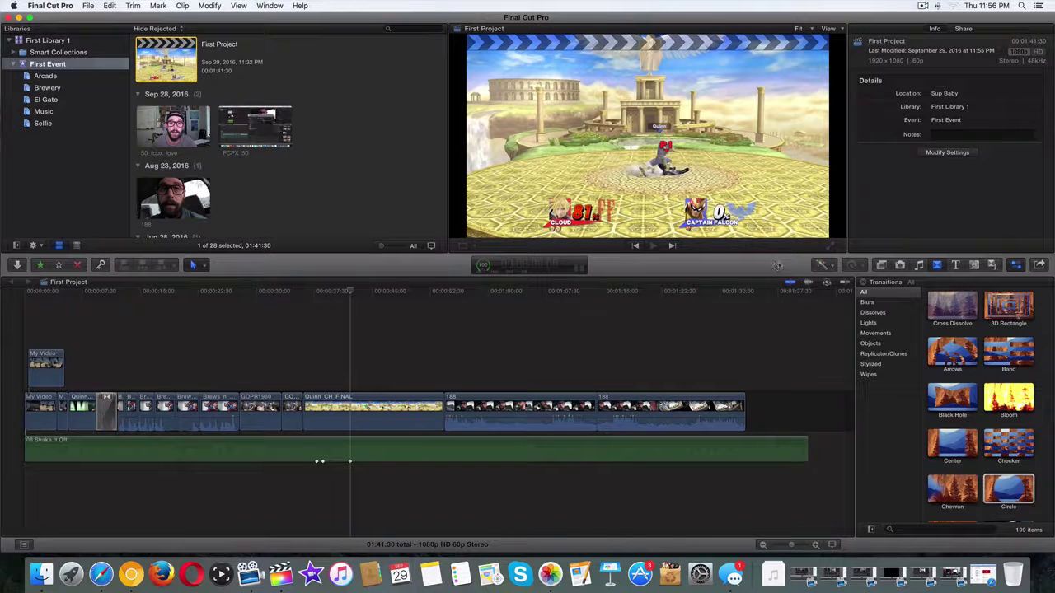
Add the default Cross Dissolve transition at the cut between Quinn_CH_FINAL and the first 188 clip
left_click(955, 266)
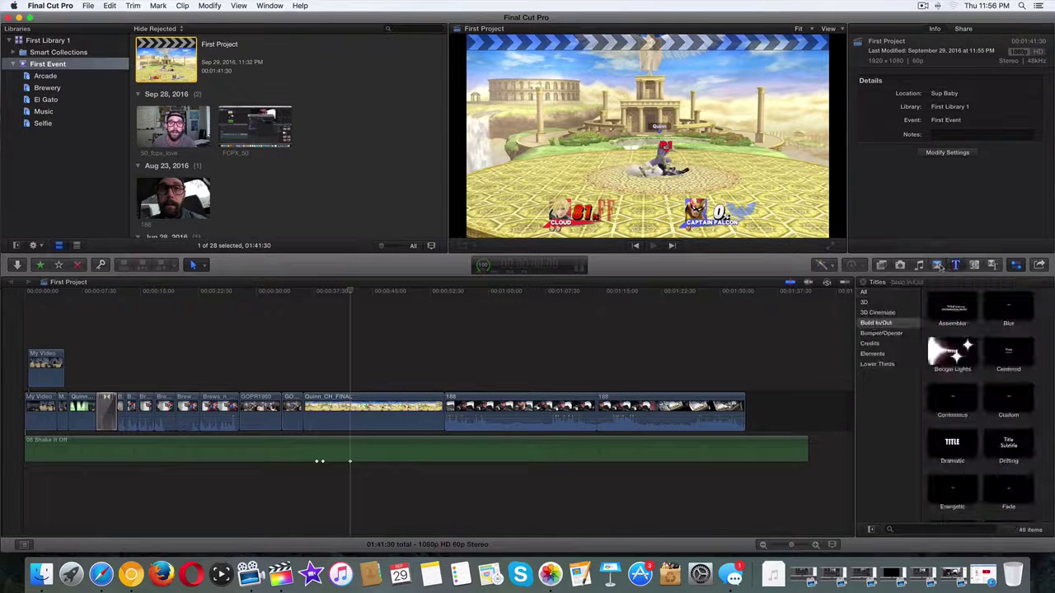
left_click(937, 264)
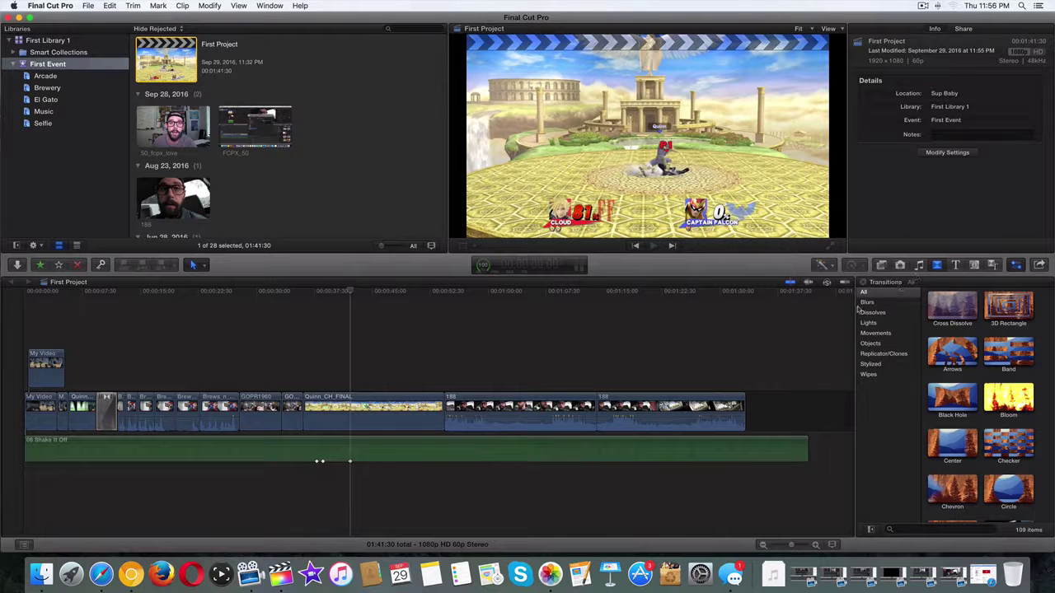
left_click(551, 389)
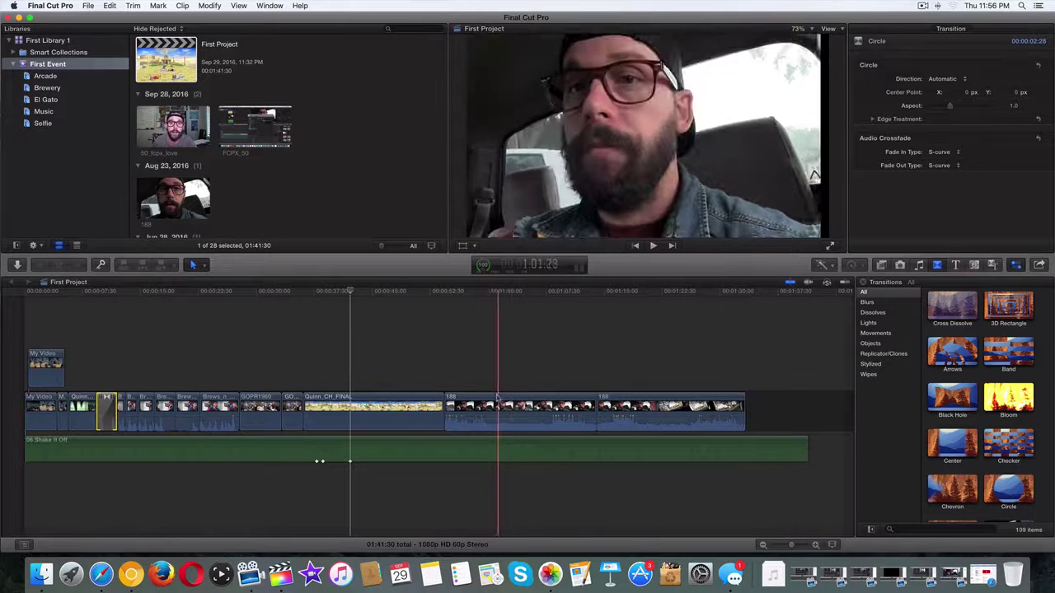
left_click(490, 402)
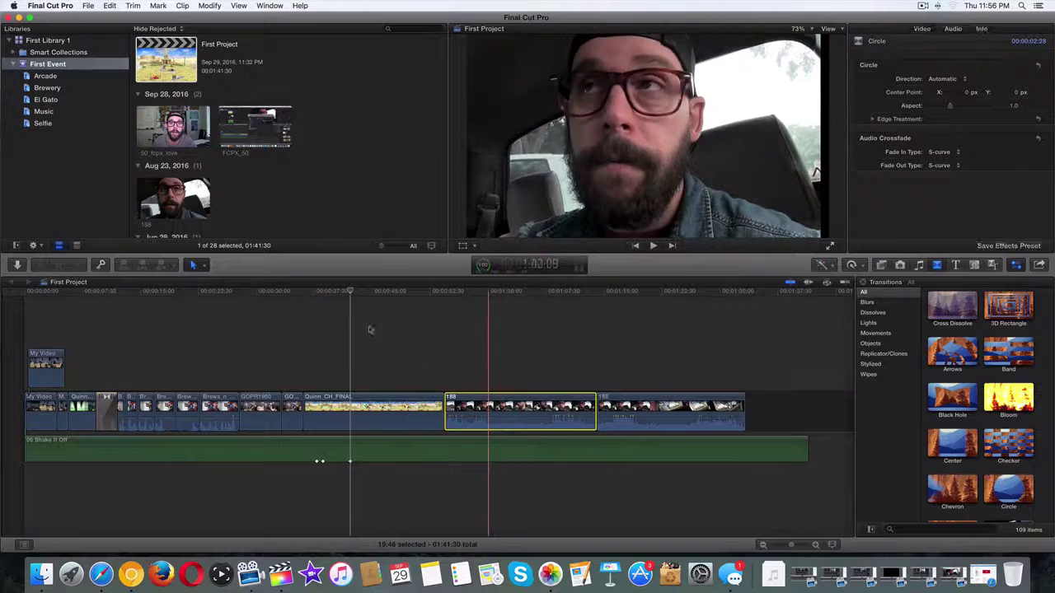
left_click_drag(350, 294, 443, 294)
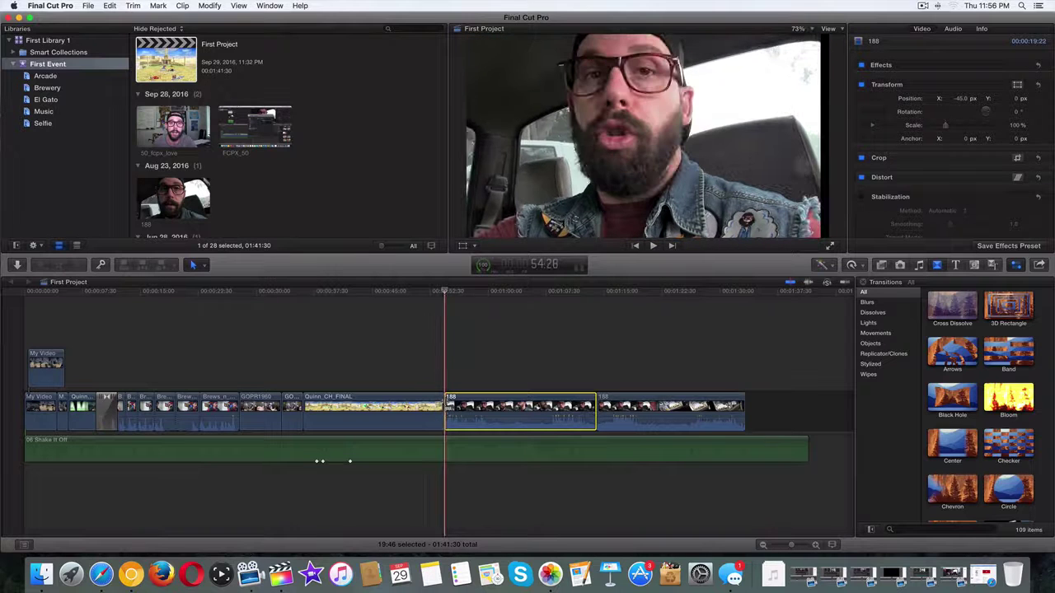
key("super+t")
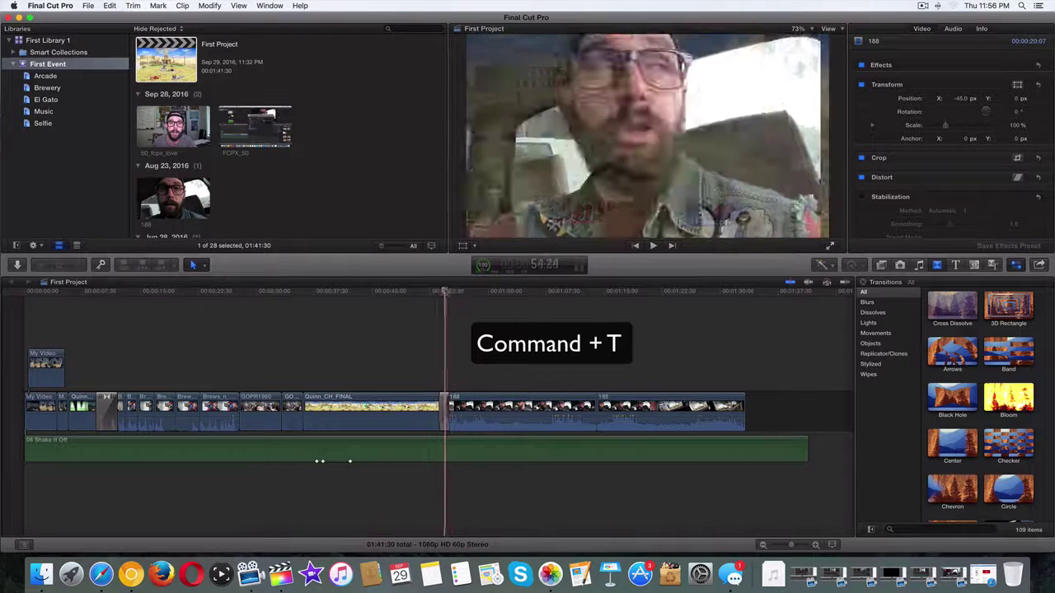
Play back the cross dissolve before the first 188 clip and delete it from the timeline
left_click(652, 246)
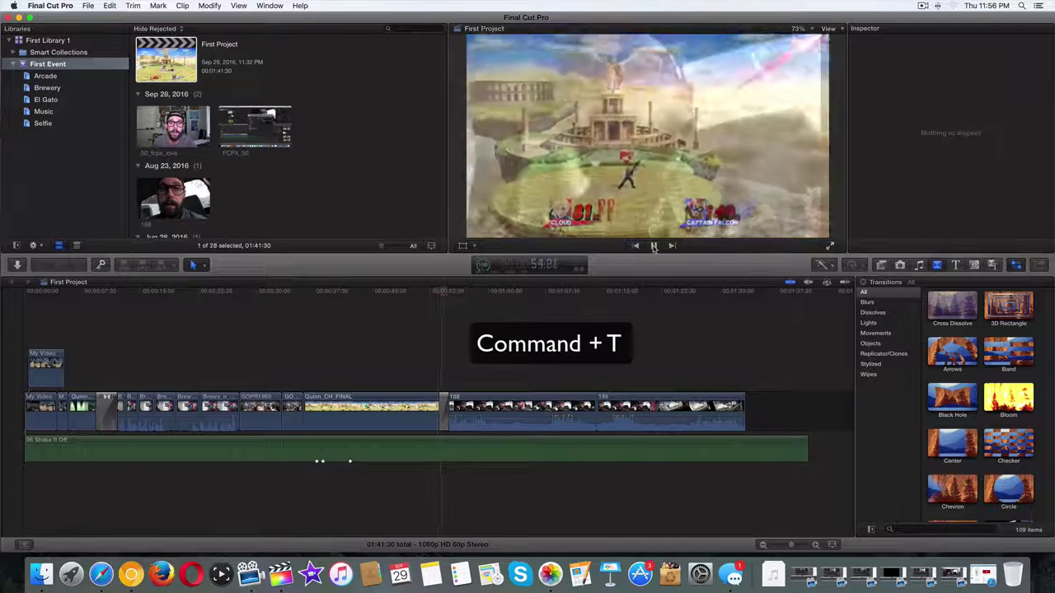
left_click(653, 245)
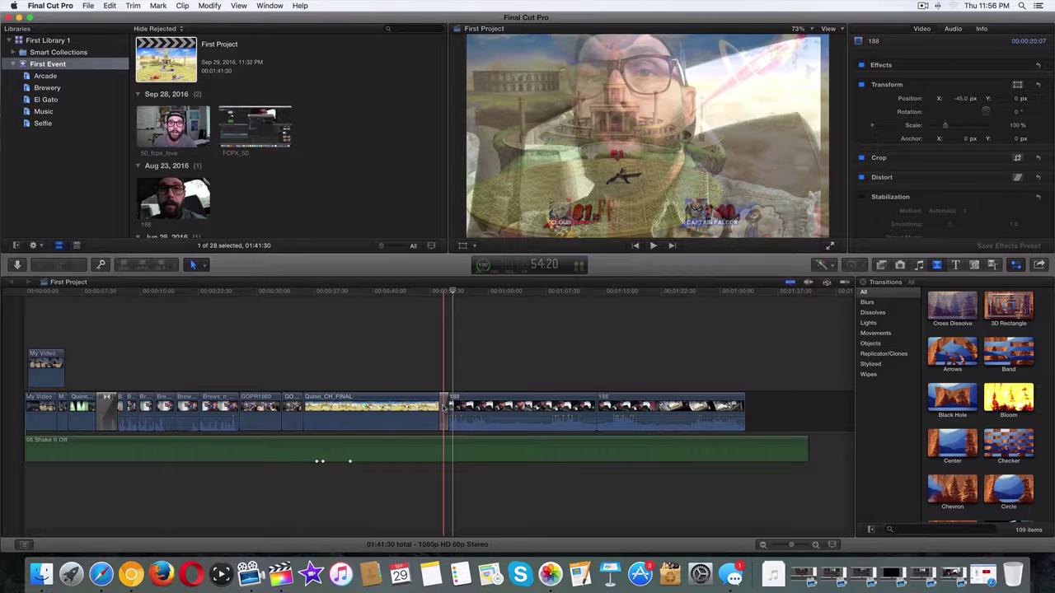
left_click(444, 406)
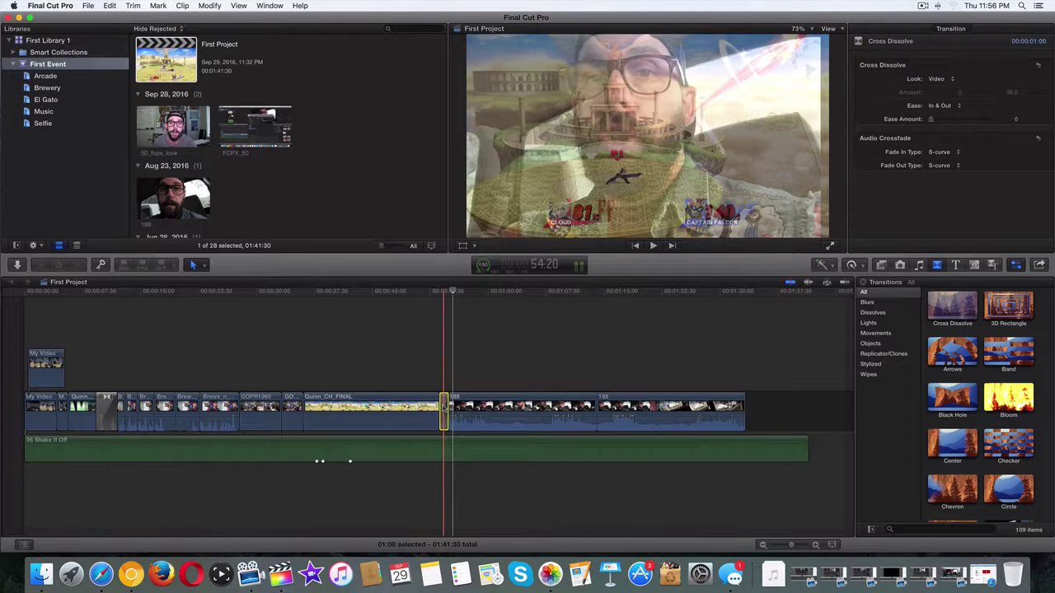
key("Delete")
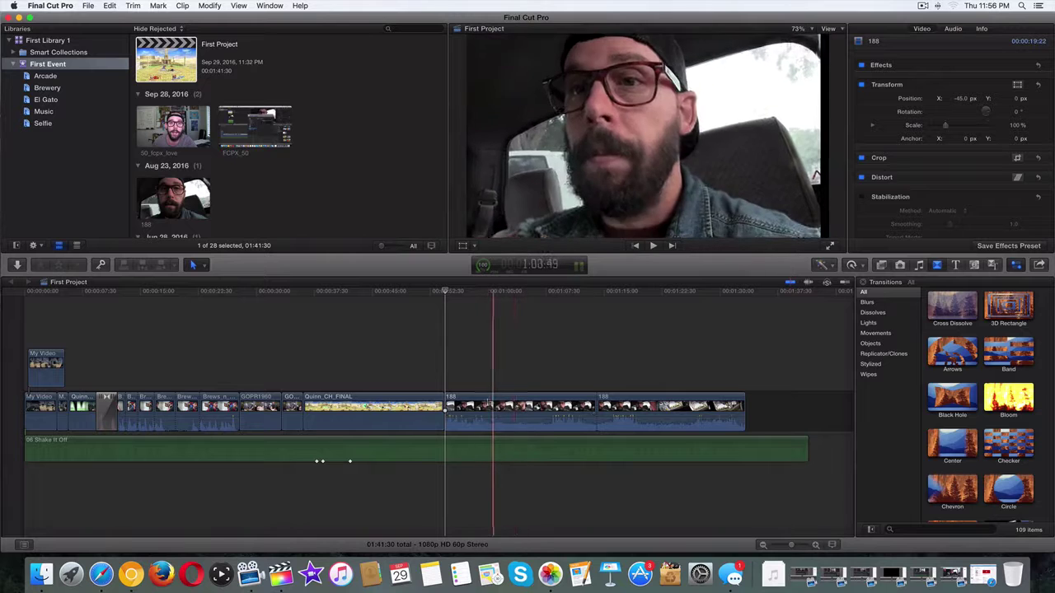
Add default cross dissolves to both ends of the first 188 clip and delete both of them again
left_click(512, 408)
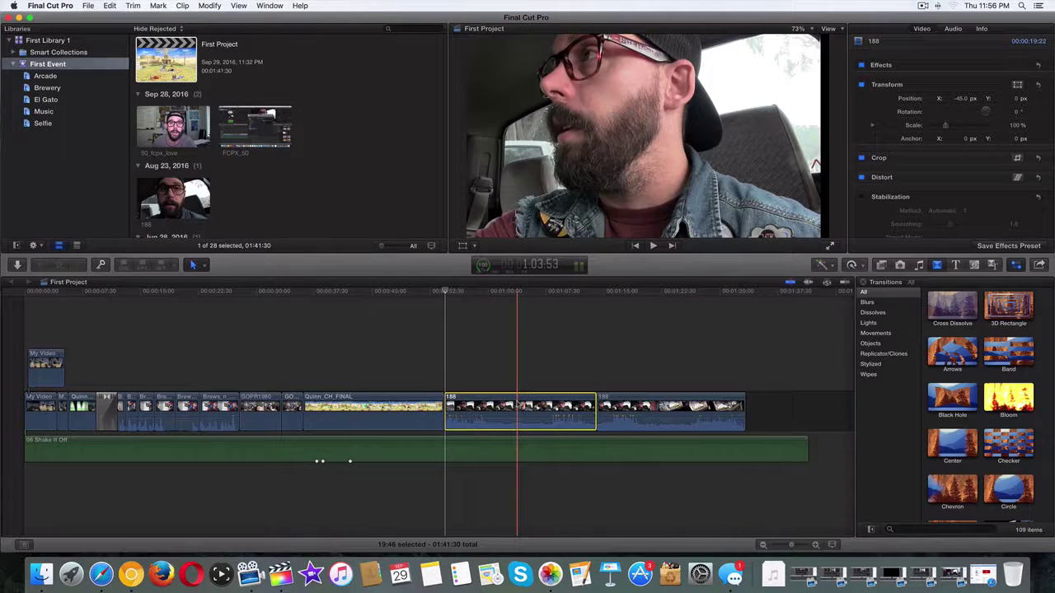
key("super+t")
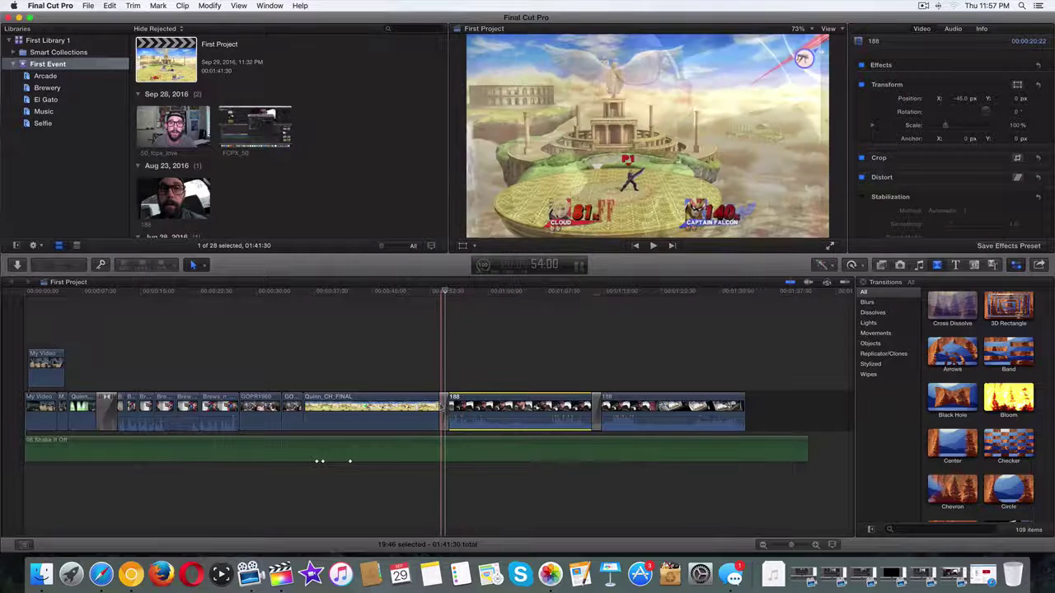
left_click(596, 408)
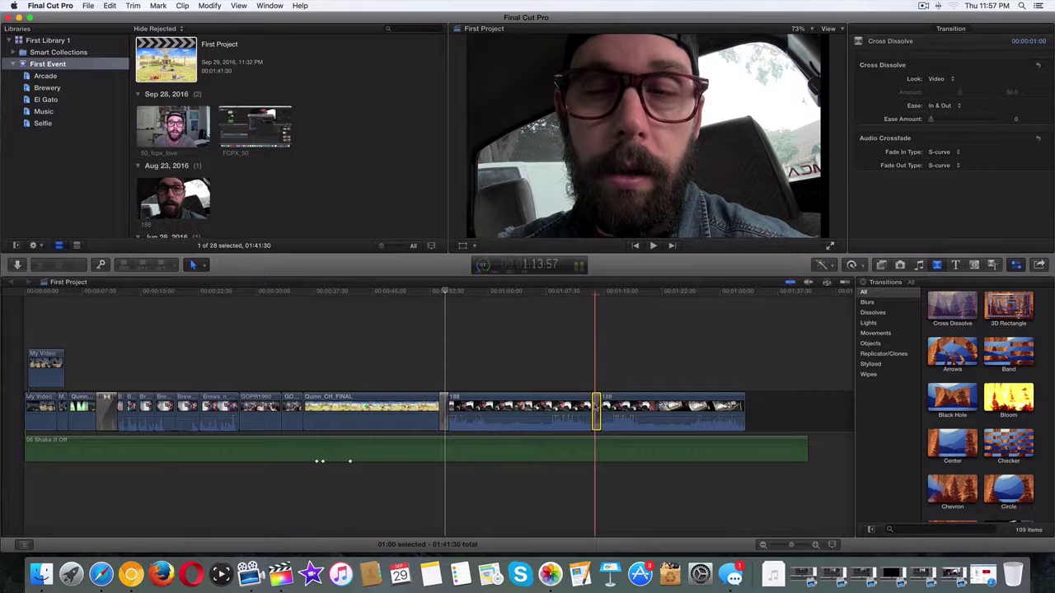
key("Delete")
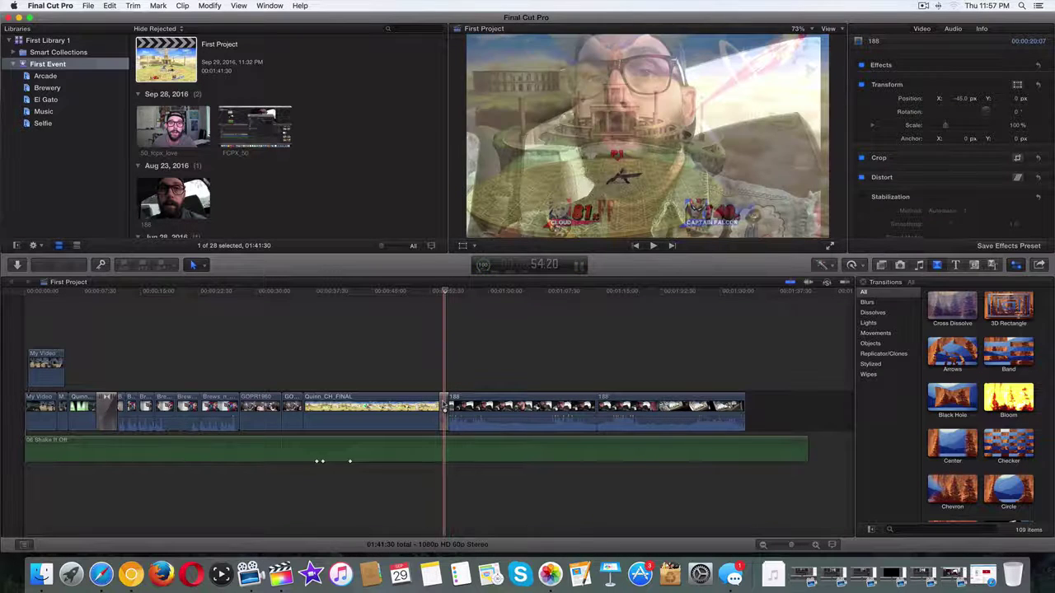
left_click(442, 406)
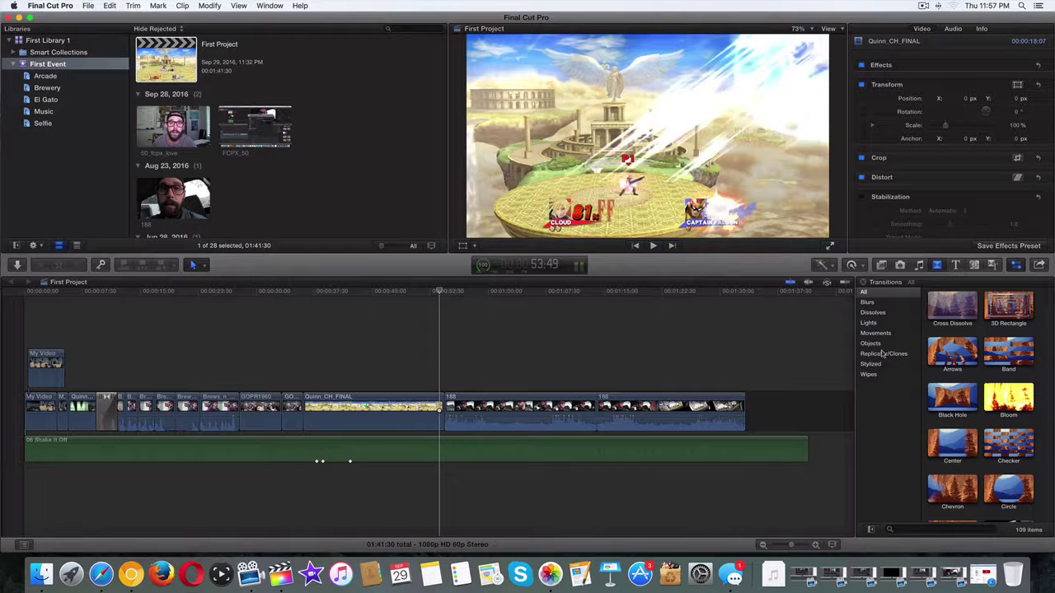
Examine the available transitions by category, including Wipes, Stylized, Replicator/Clones, Objects, Lights and Blurs
right_click(952, 358)
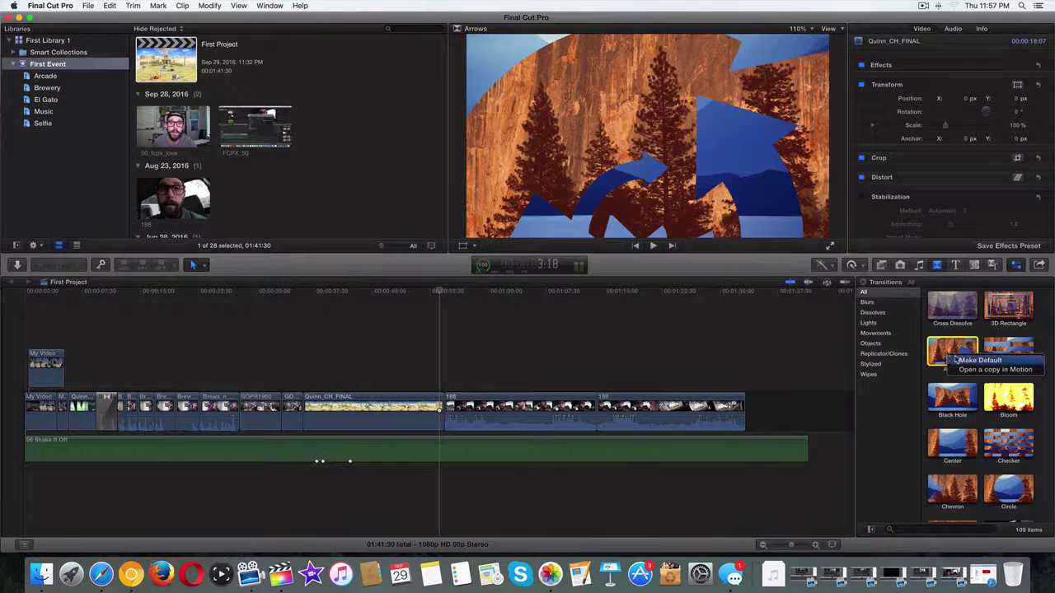
left_click(863, 374)
left_click(867, 373)
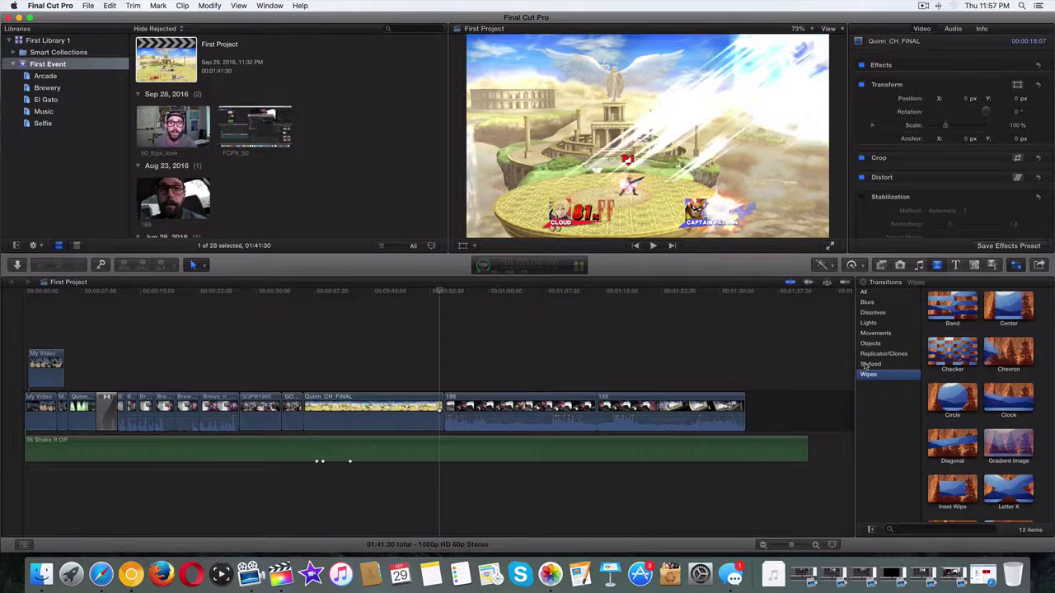
left_click(865, 363)
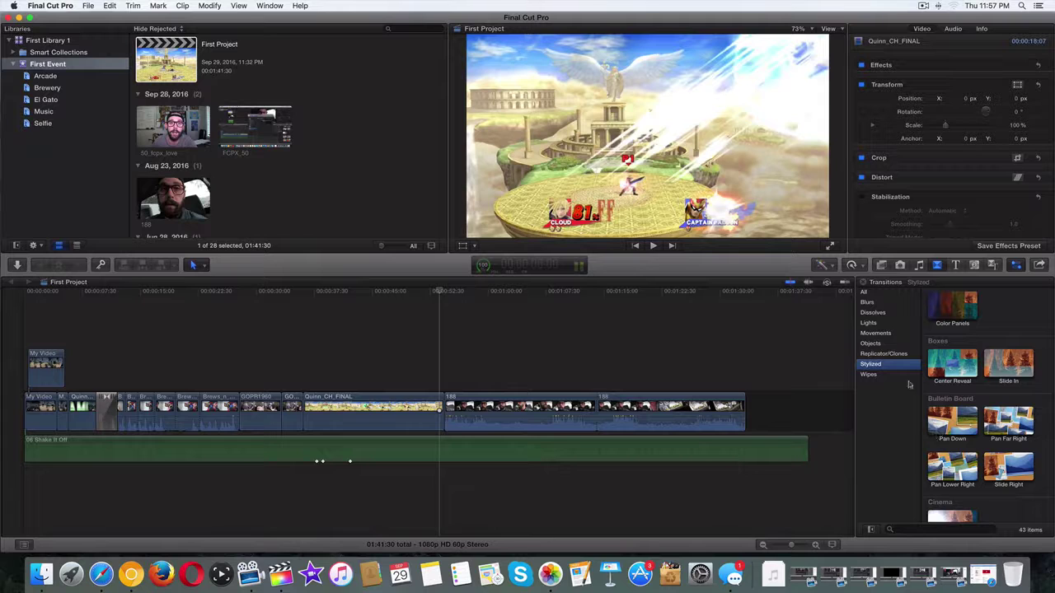
left_click(876, 354)
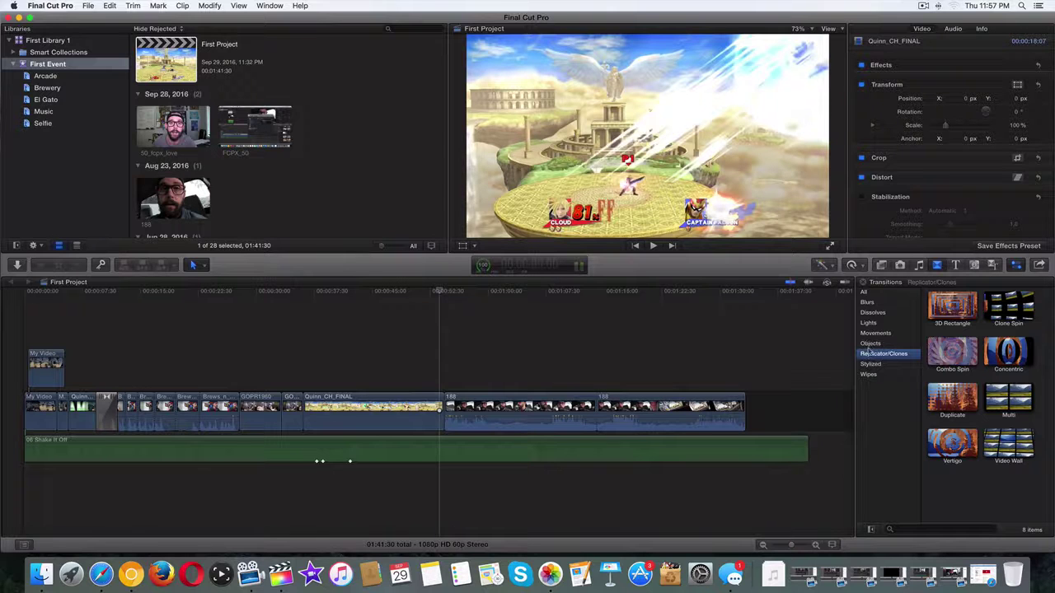
left_click(870, 344)
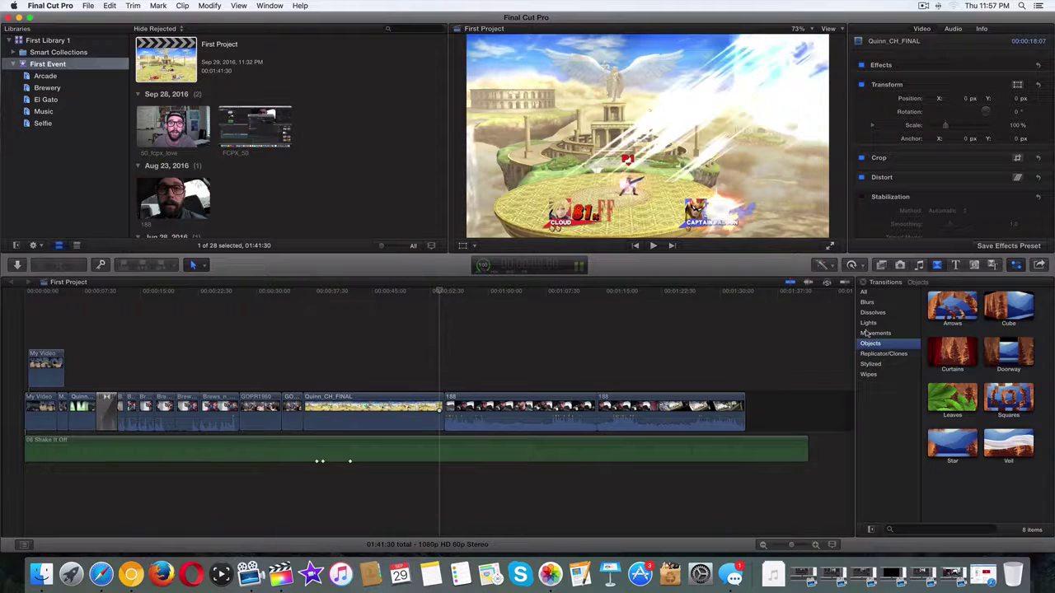
left_click(929, 306)
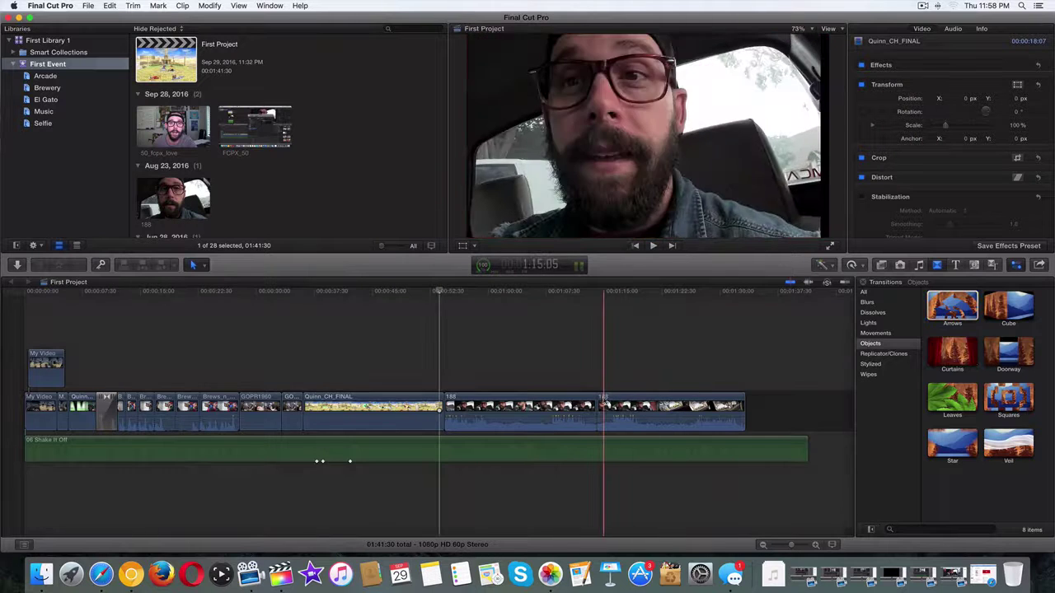
left_click(874, 355)
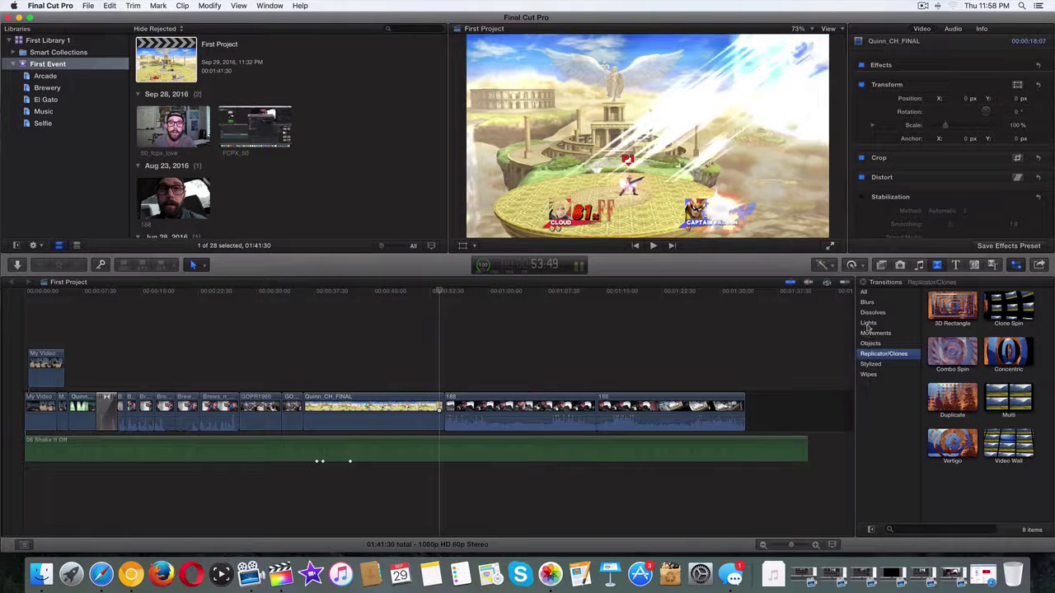
left_click(867, 322)
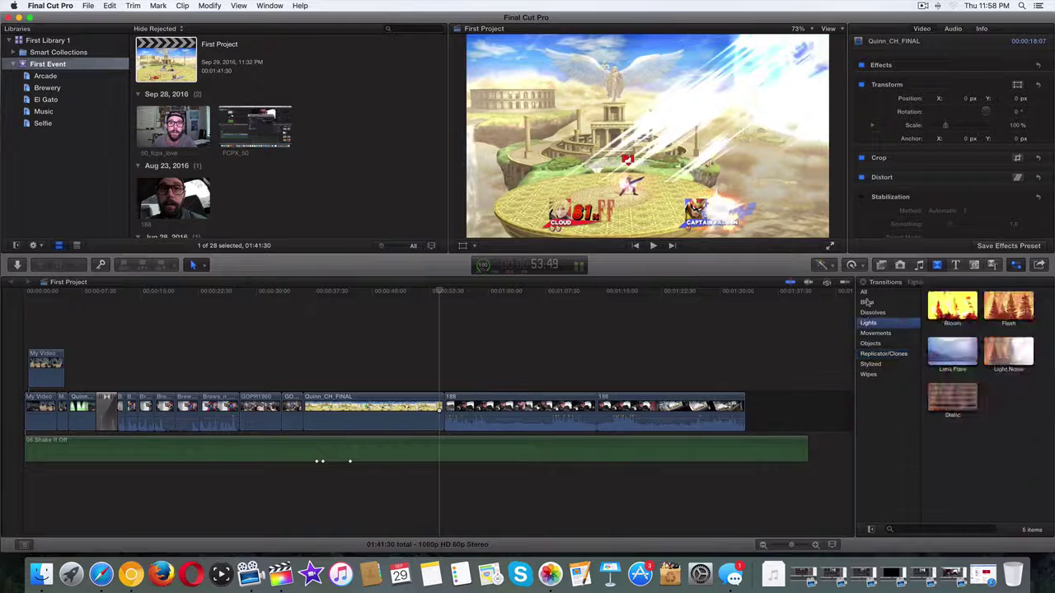
left_click(867, 302)
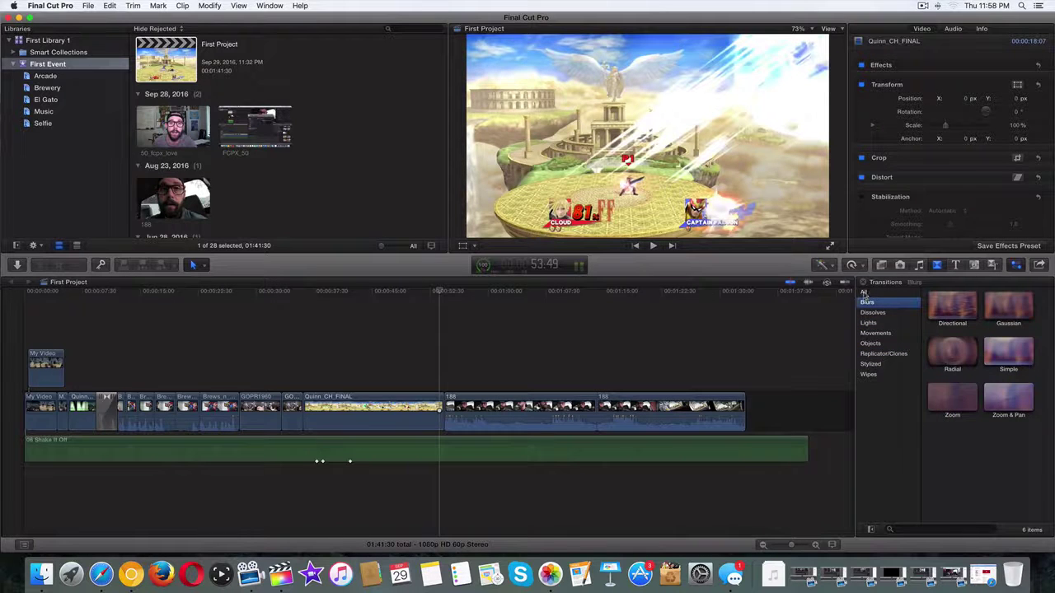
Apply the Circle transition from the full transition collection between Quinn_CH_FINAL and the first 188 clip, and play it back
left_click(864, 293)
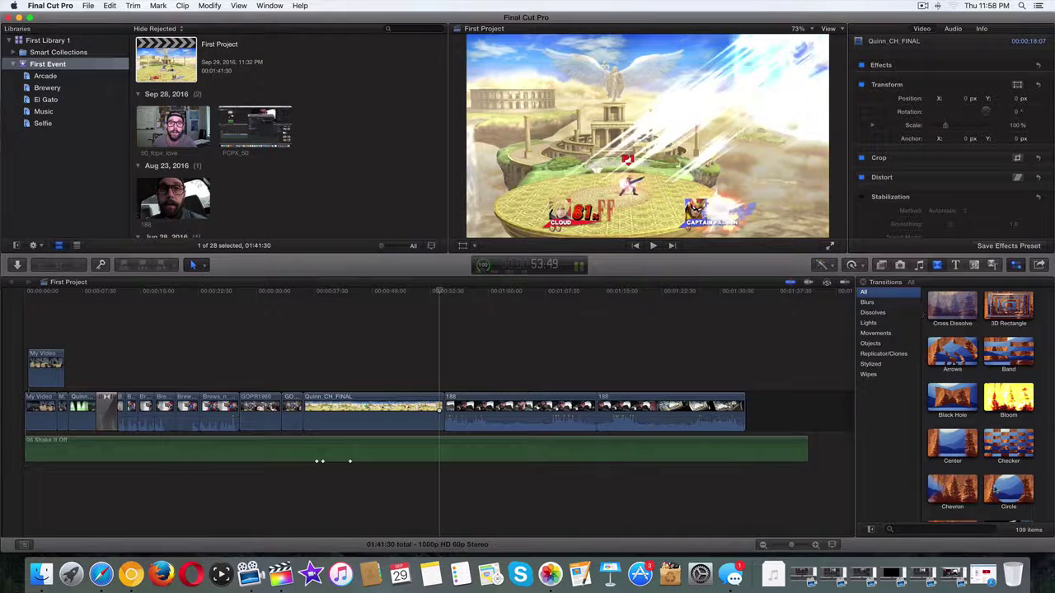
left_click(996, 489)
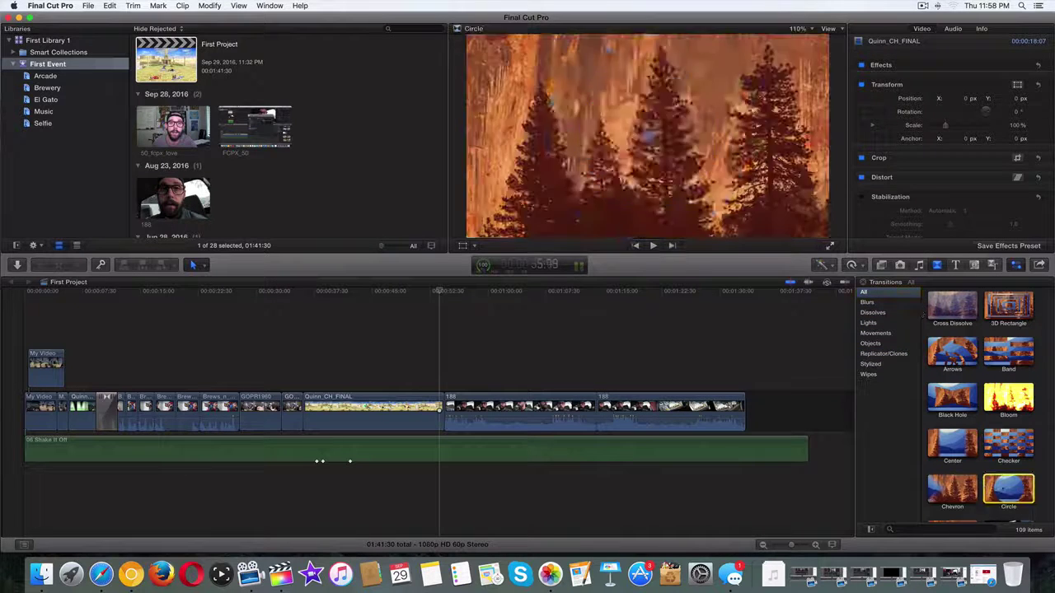
mouse_move(1001, 490)
left_mouse_down()
mouse_move(628, 415)
mouse_move(438, 415)
left_mouse_up()
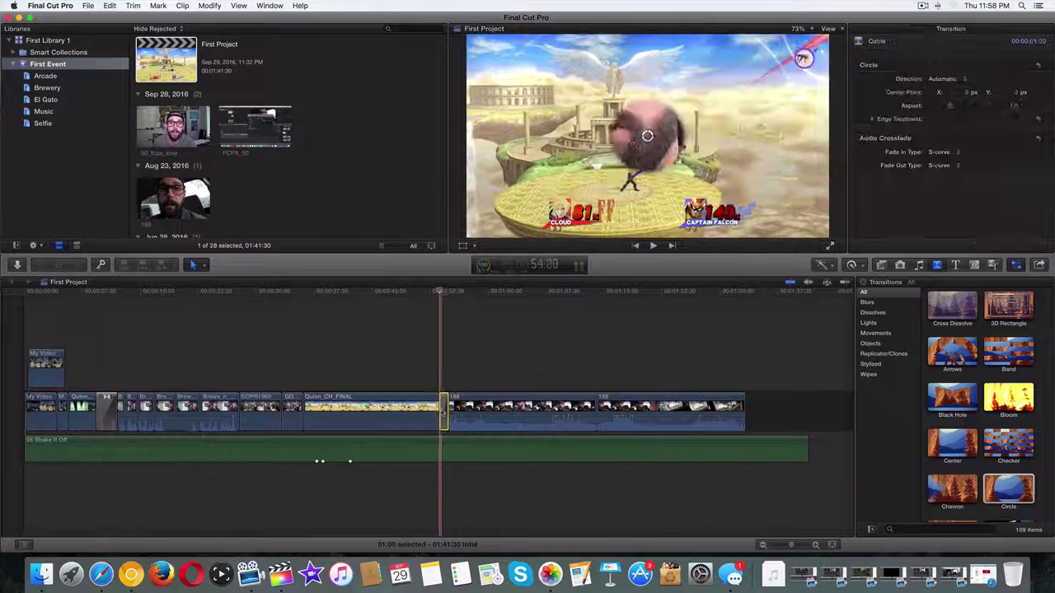
key("/")
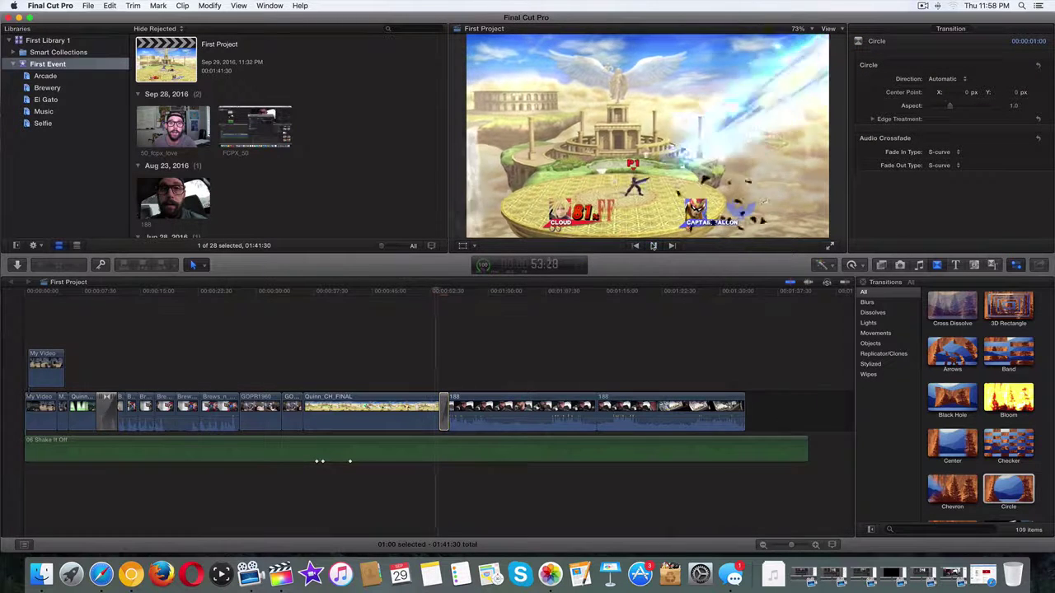
left_click(653, 246)
key("/")
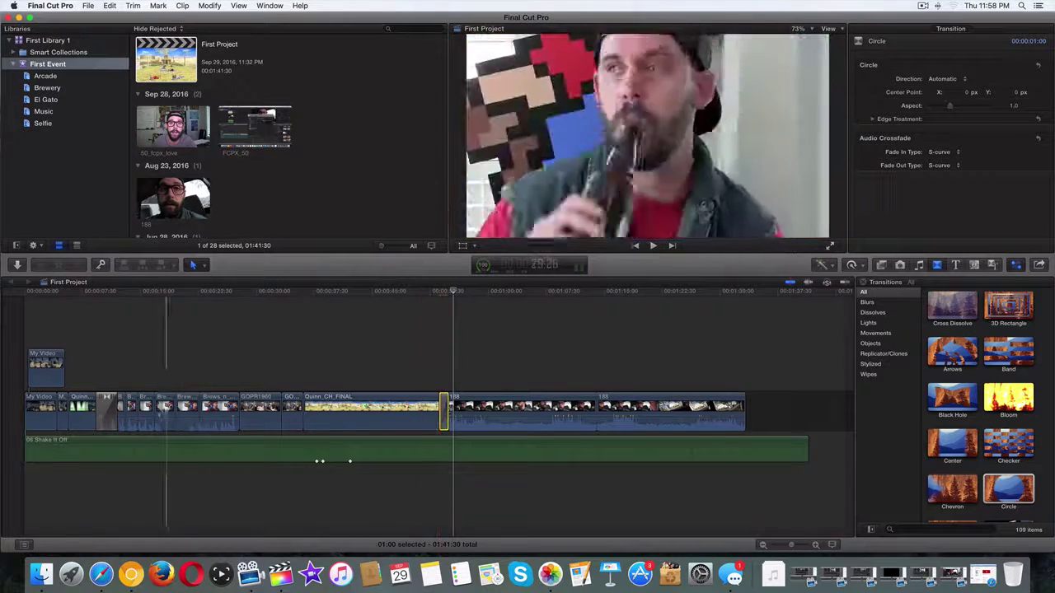
left_click(147, 408)
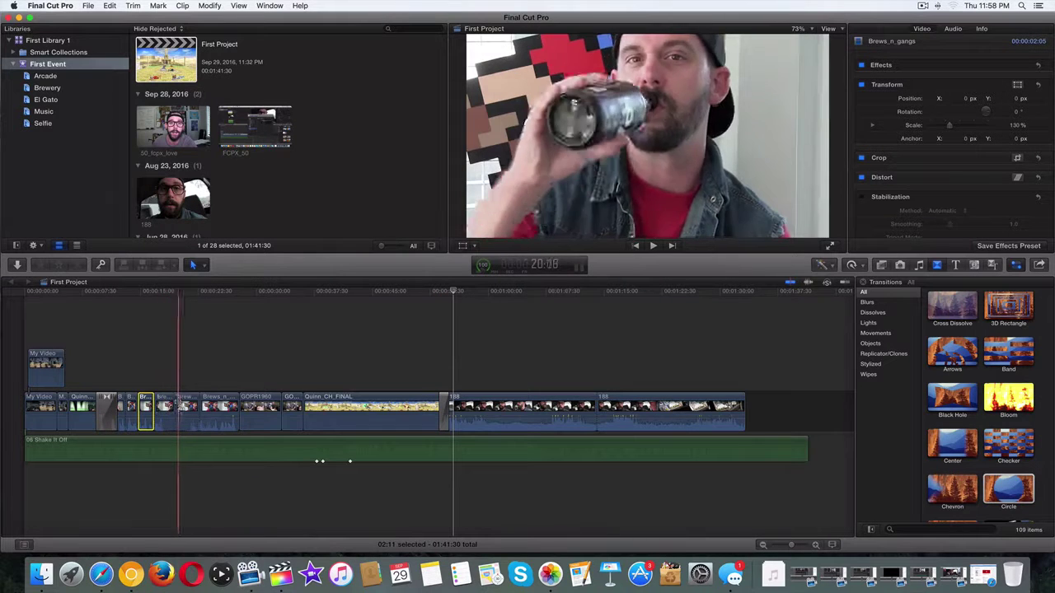
left_click(126, 346)
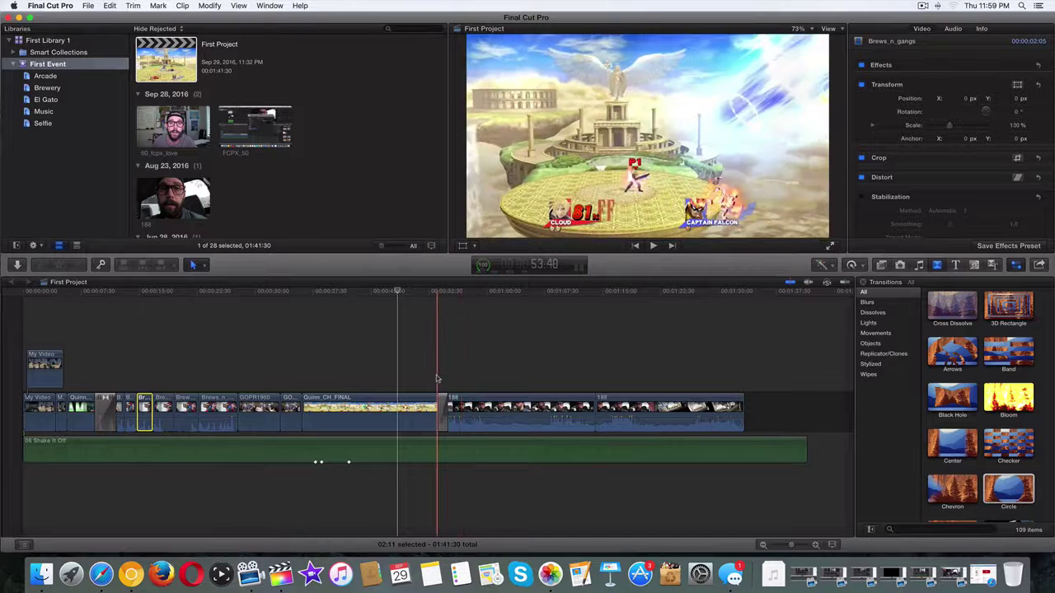
Select the Circle transition between Quinn_CH_FINAL and the first 188 clip
left_click(444, 407)
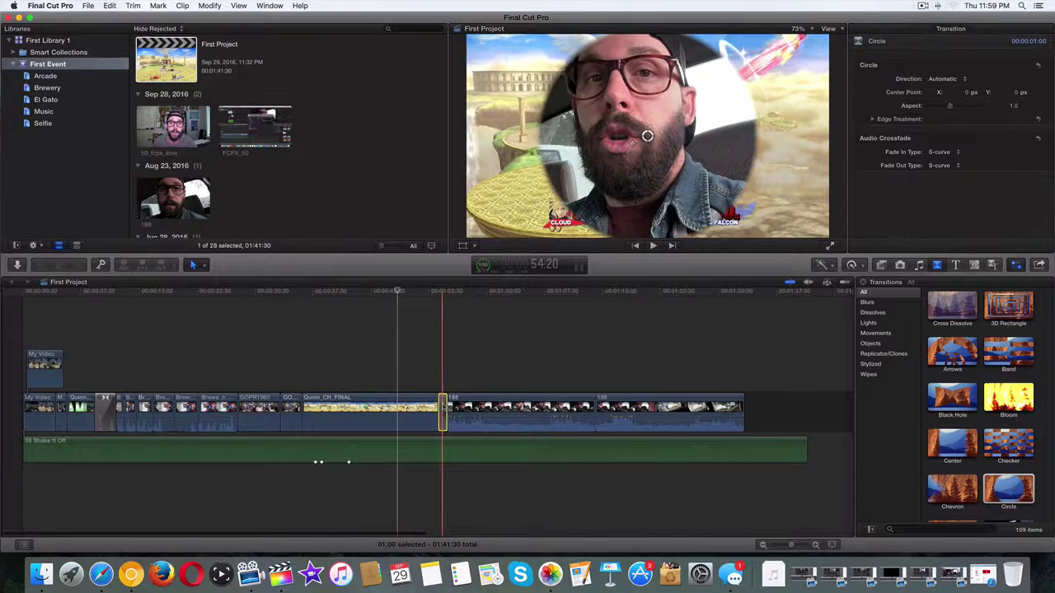